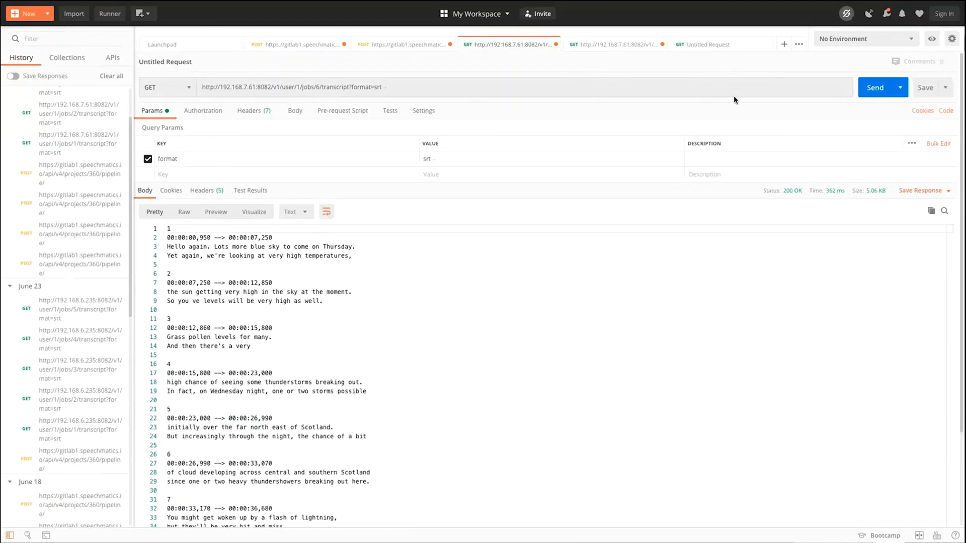
Step: Request the SRT transcript for job 6 and save the response to a file named demo60.srt
left_click(884, 87)
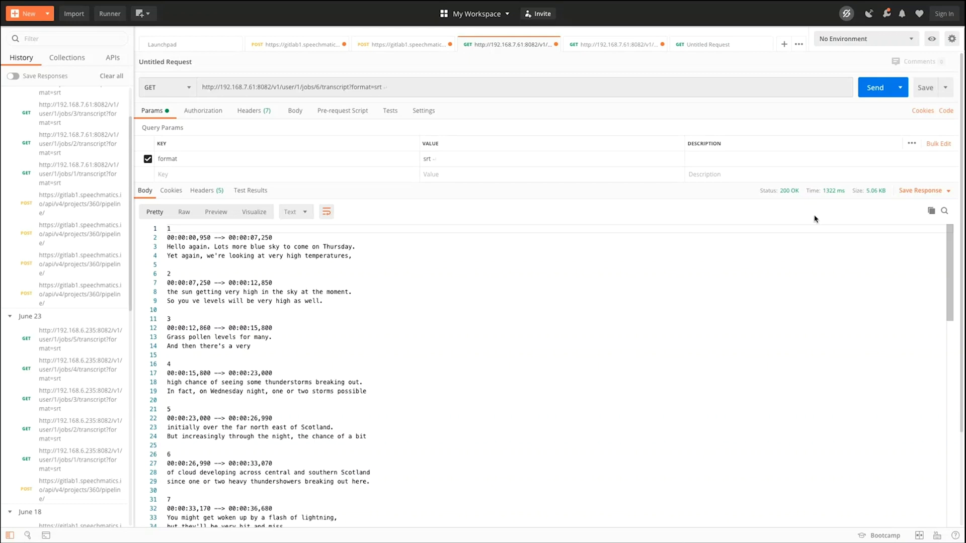
left_click(946, 191)
left_click(908, 227)
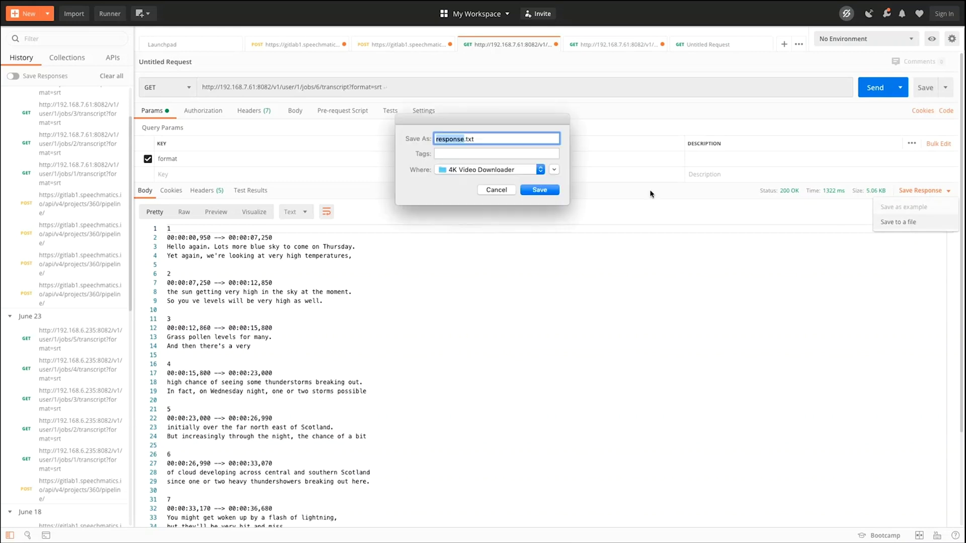
left_click(468, 136)
key("super+a")
type("demo.srt")
key("Return")
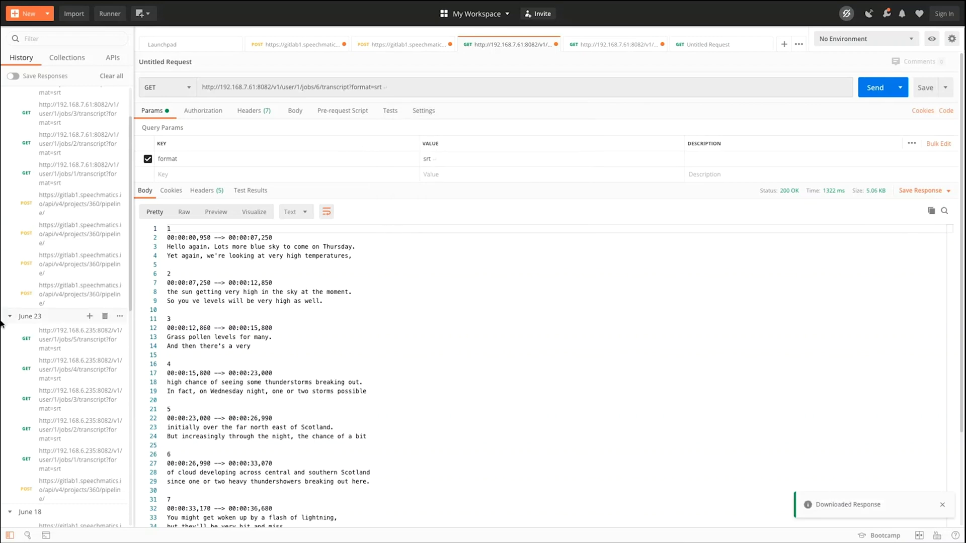
Step: Switch to VLC, enlarge the weather forecast video window and add demo60.srt as its subtitle file
mouse_move(2, 332)
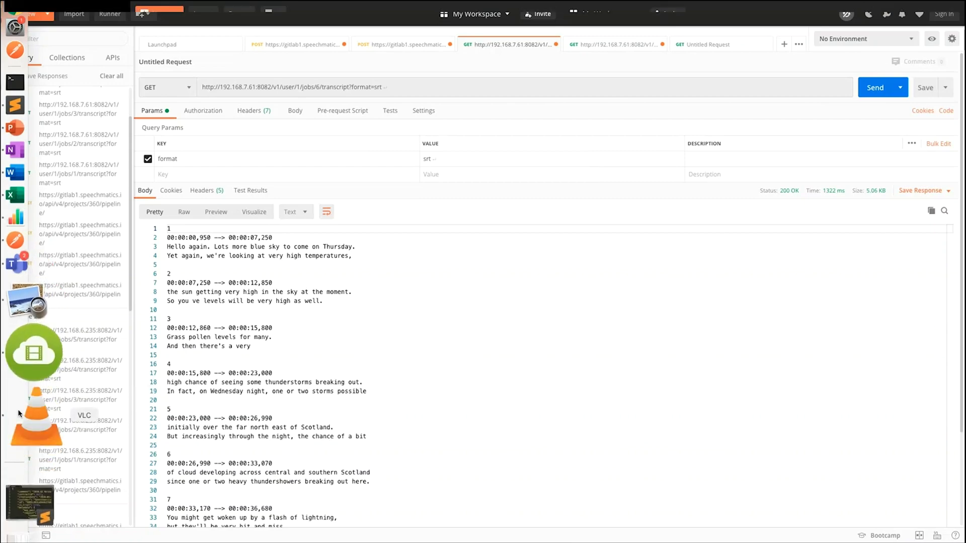
left_click(19, 413)
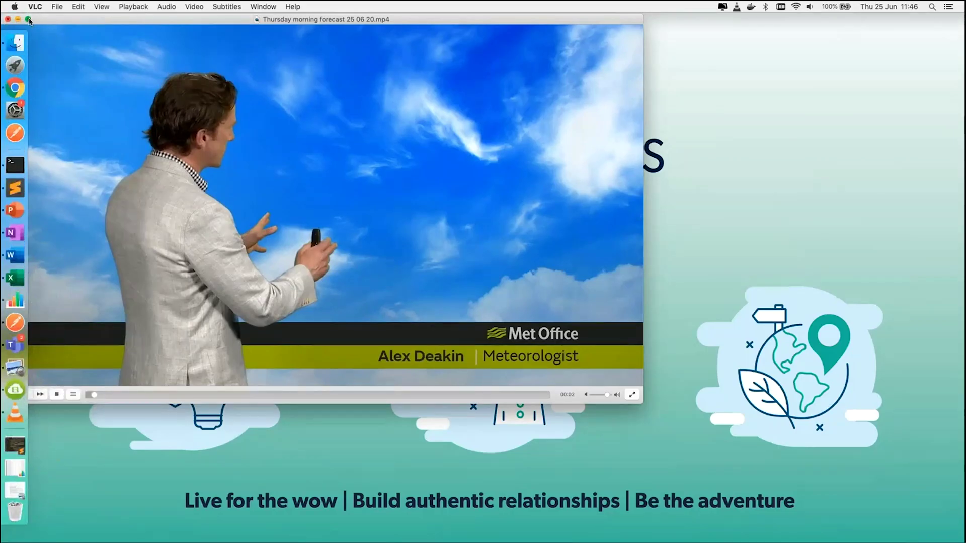
left_click(29, 20)
left_click(226, 7)
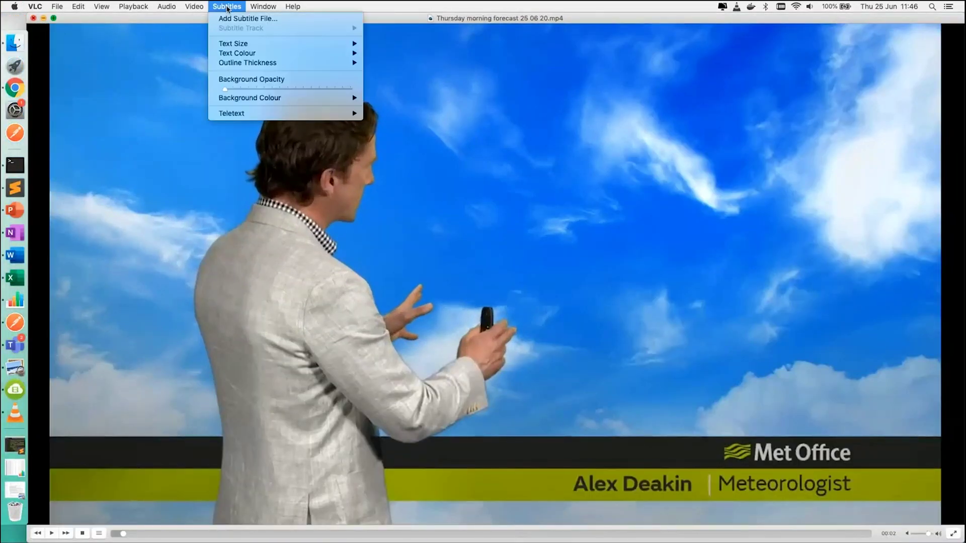
left_click(234, 19)
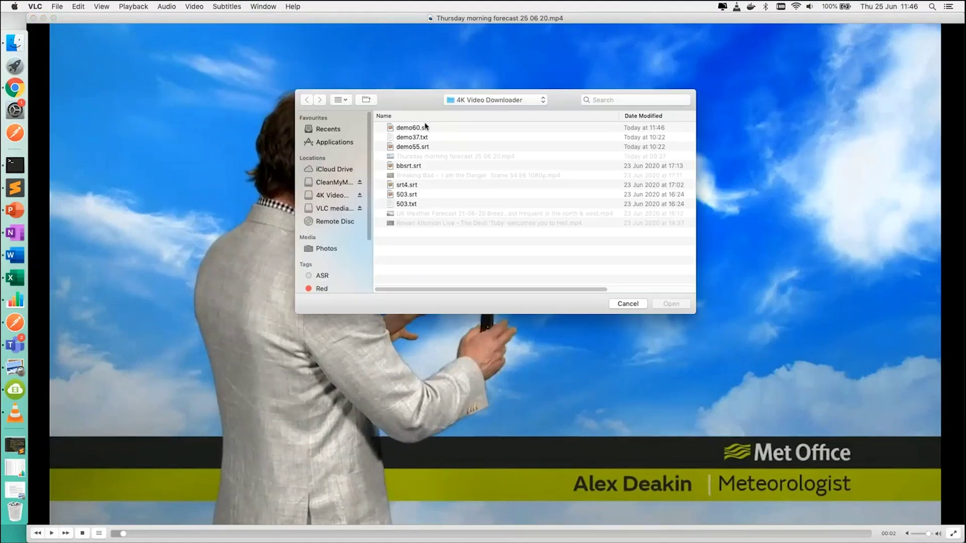
left_click(425, 128)
left_click(674, 303)
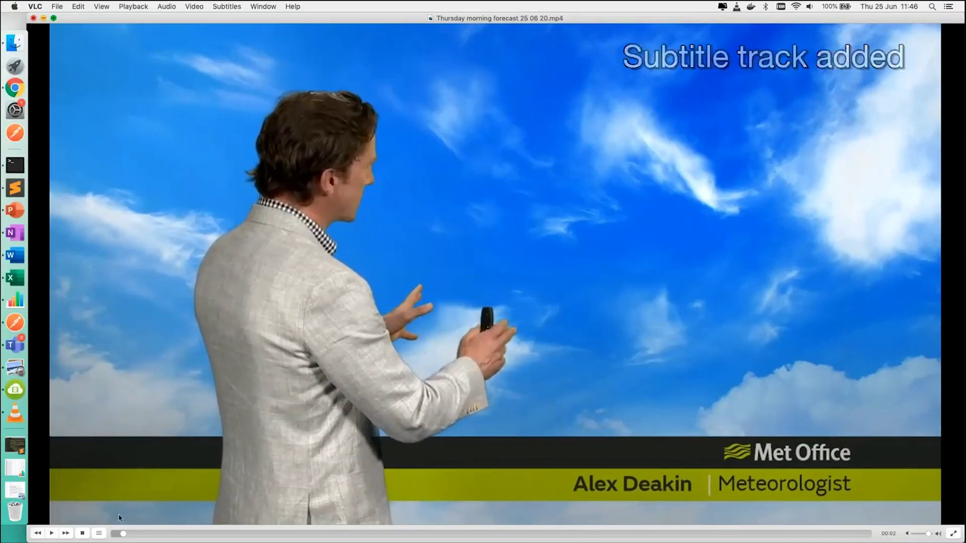
Step: Play the video with its subtitles to about 25 seconds, pause it, and open the chooser for adding another subtitle file
left_click(52, 533)
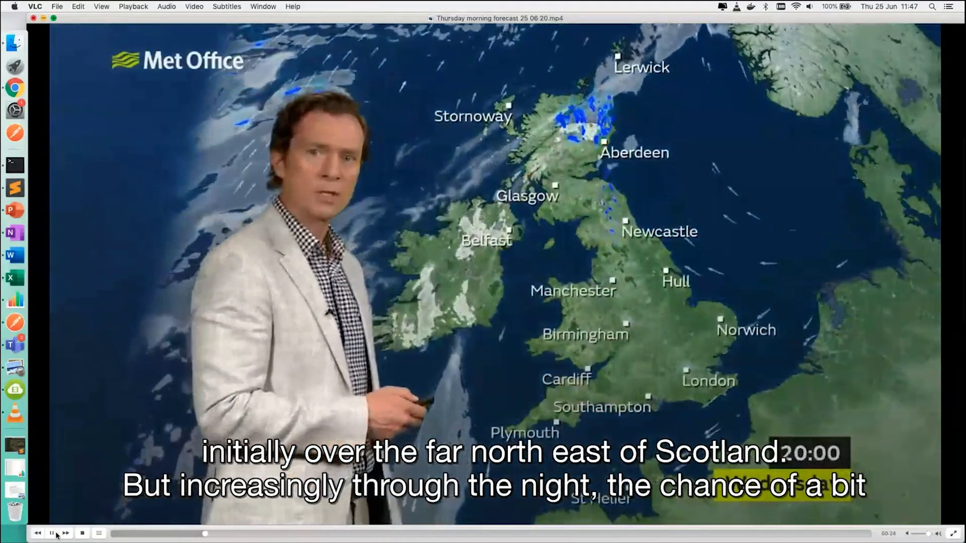
left_click(52, 534)
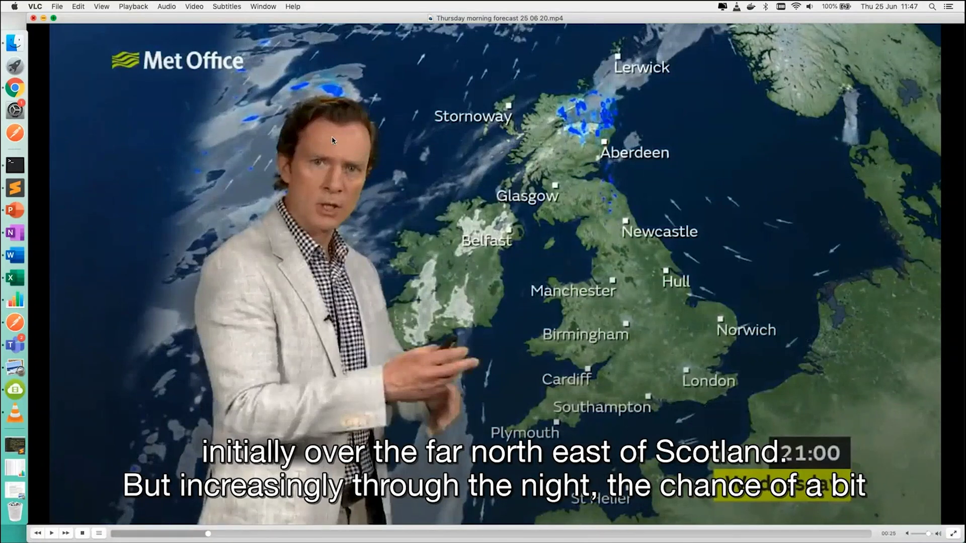
left_click(223, 9)
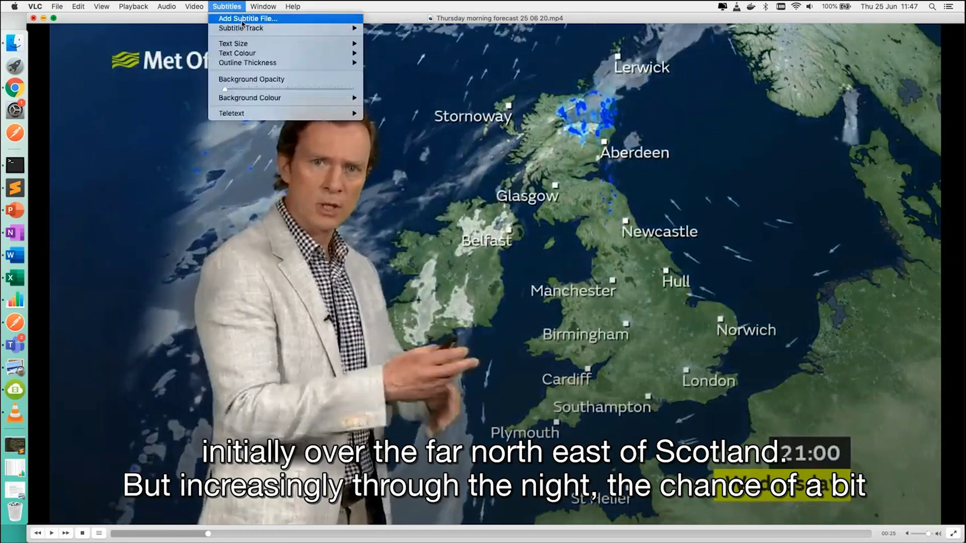
left_click(242, 20)
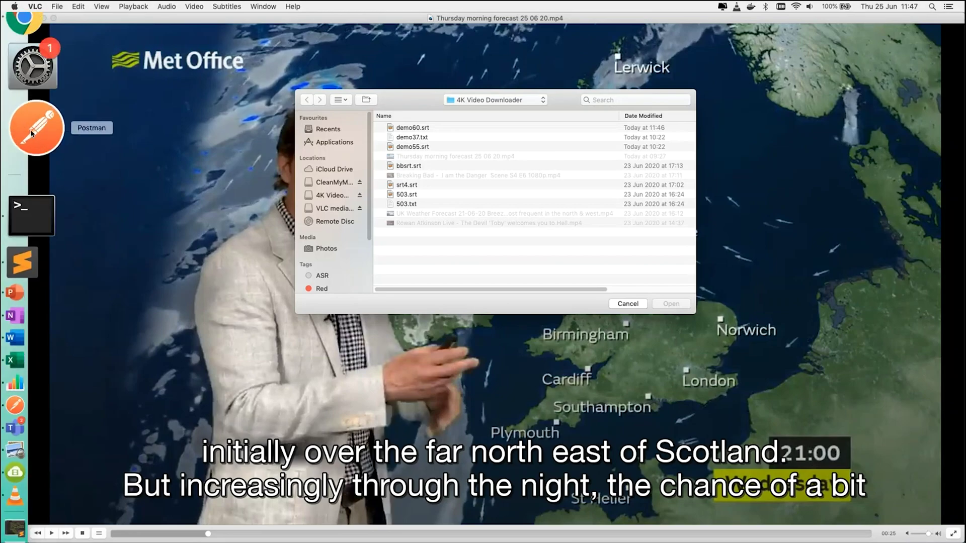
Step: Switch to Chrome, edit max_lines in the job config's srt_overrides to allow four lines per subtitle, and submit the transcription job
left_click(14, 88)
left_click_drag(473, 269, 521, 270)
left_click(501, 270)
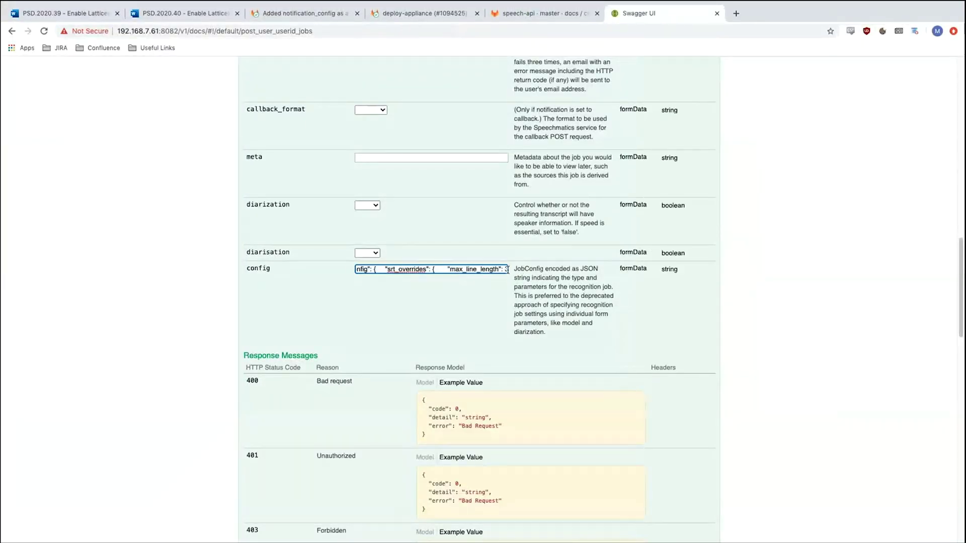
key("Right")
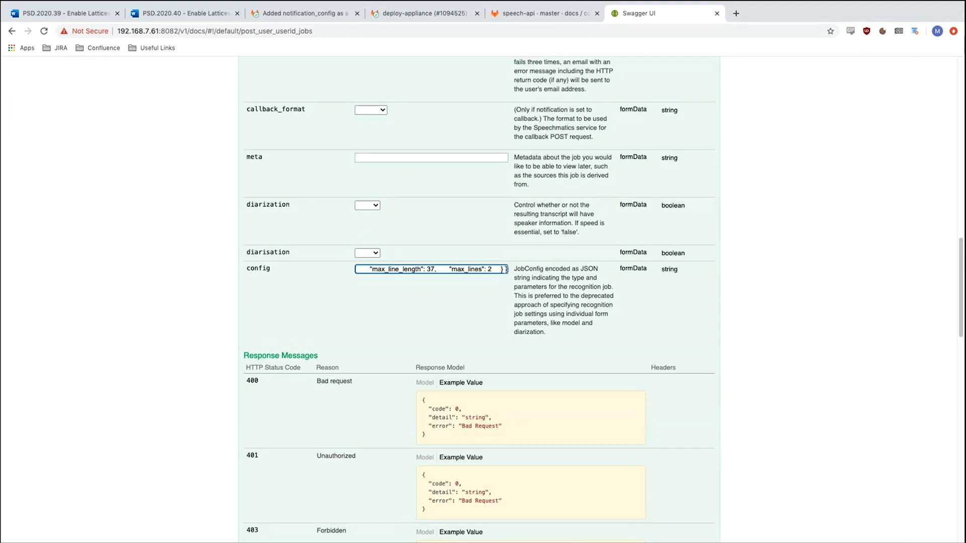
scroll(505, 269, "down", 5)
left_click(257, 333)
scroll(272, 337, "down", 3)
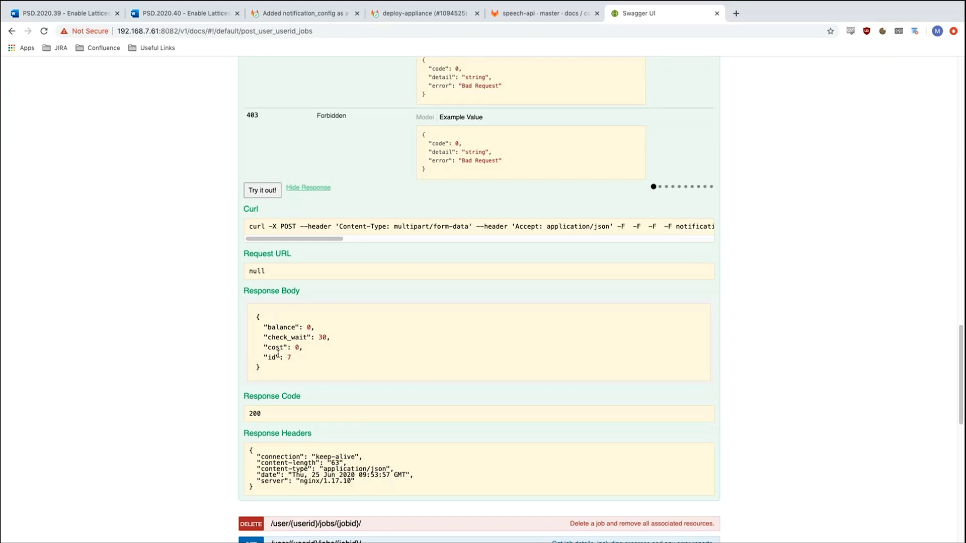
Step: Set jobid to 8 in the transcript endpoint, run the request, and check the response
scroll(286, 365, "down", 4)
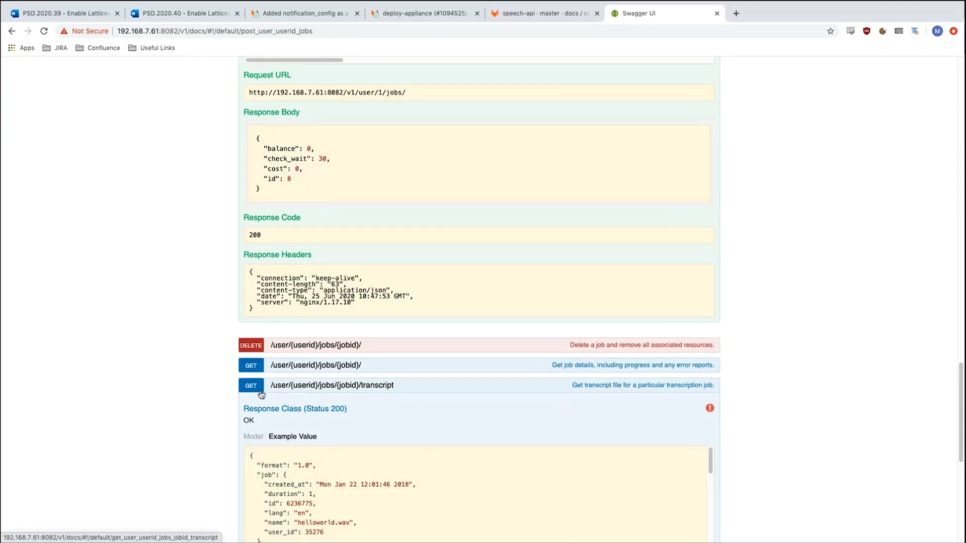
scroll(263, 393, "down", 7)
double_click(311, 257)
type("8")
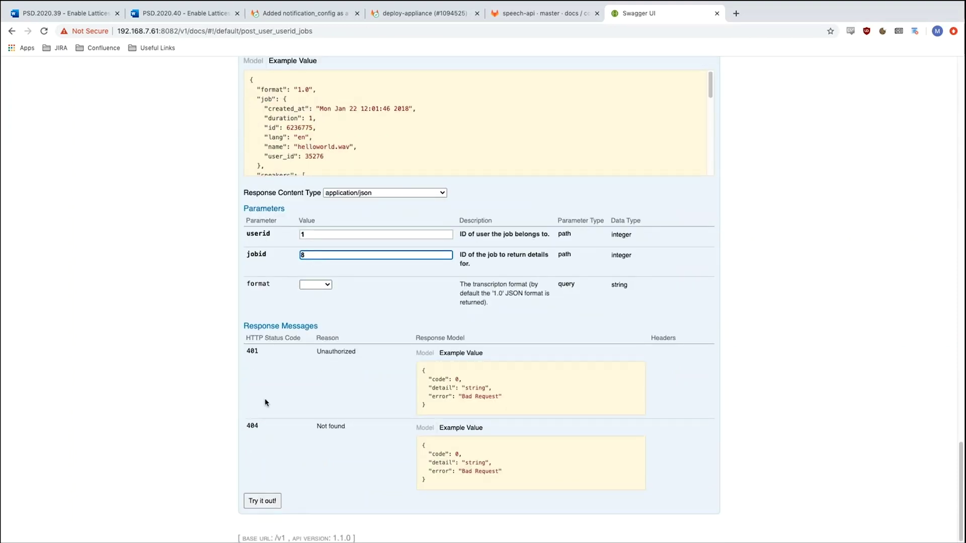
left_click(259, 501)
scroll(290, 459, "down", 2)
scroll(290, 458, "down", 4)
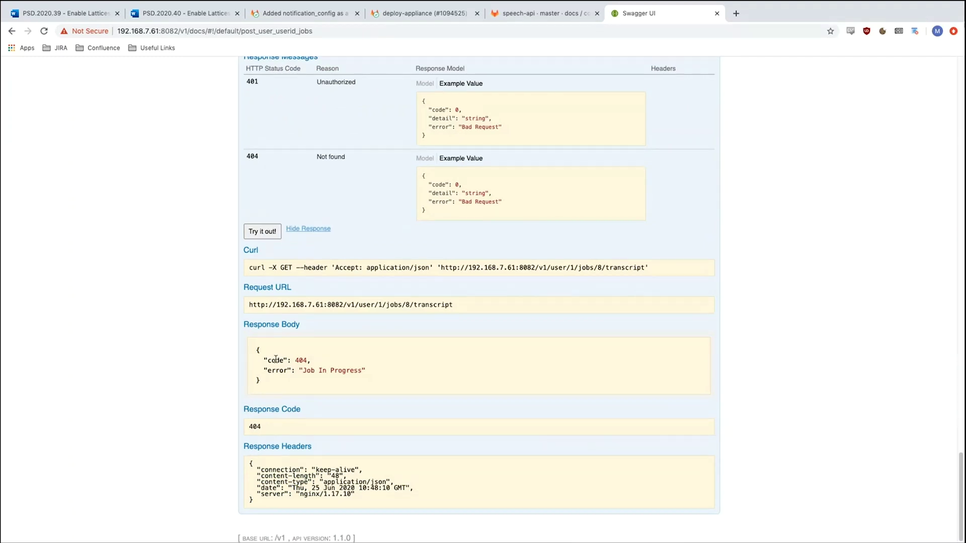
Step: Switch to Postman, request the SRT transcript for job 8, and save the response to a file named demo4lines.srt
key("super+Tab")
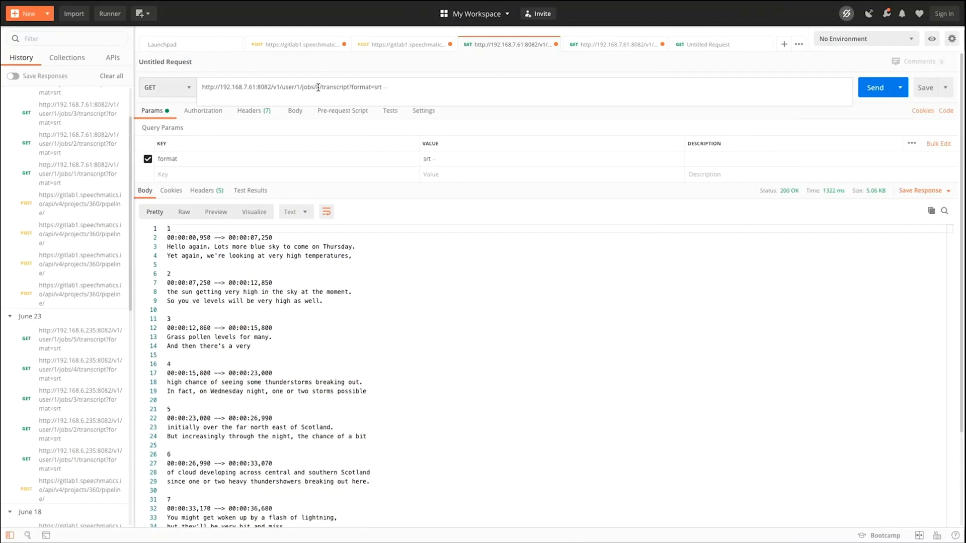
left_click(881, 94)
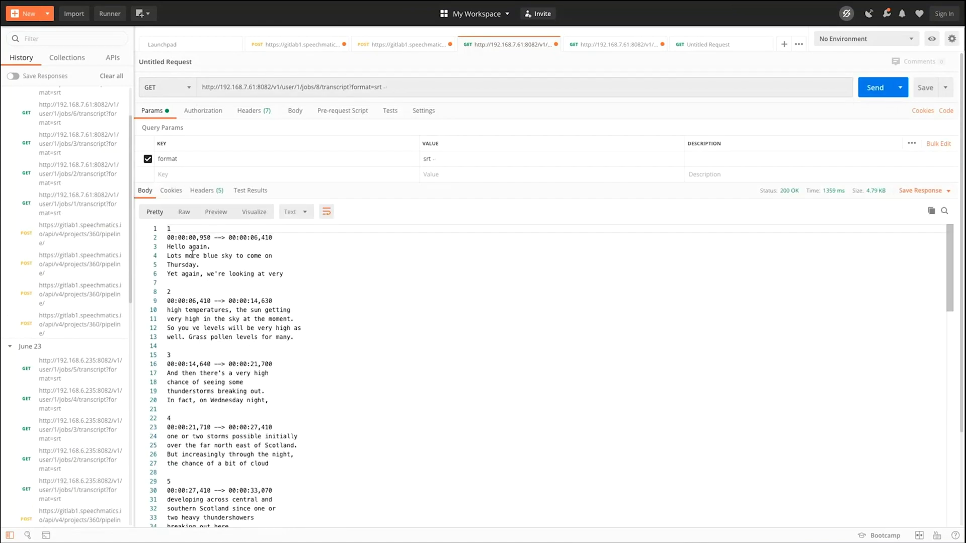
left_click(931, 211)
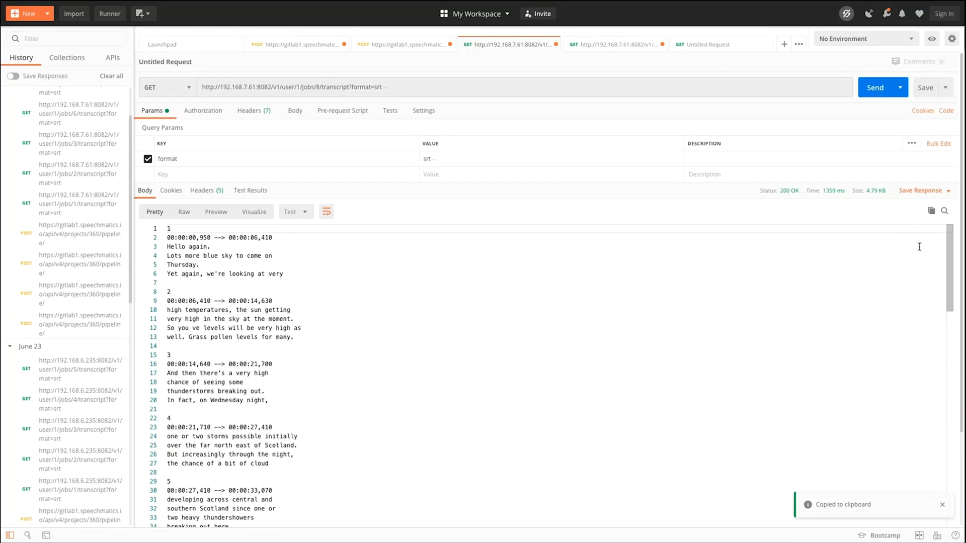
left_click(923, 191)
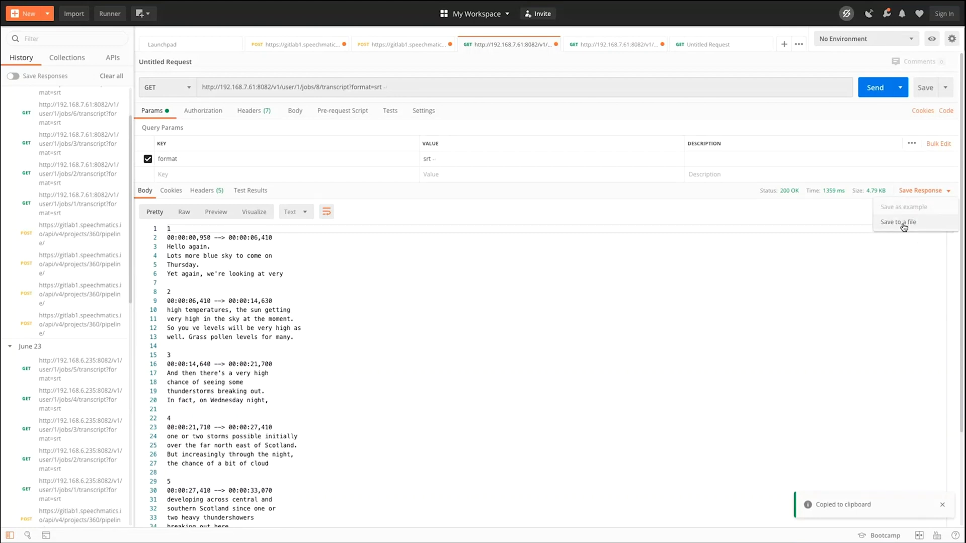
left_click(903, 222)
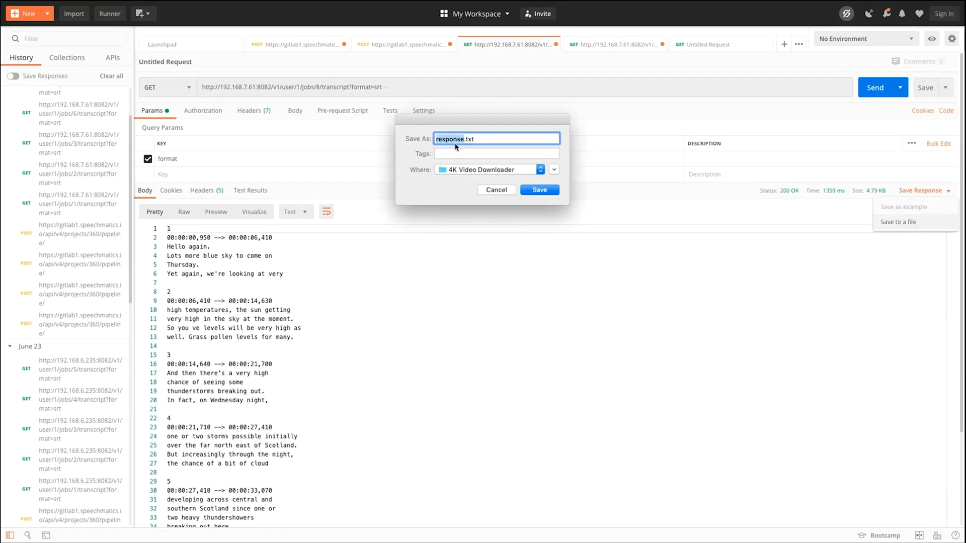
type("demo4lines.srt")
key("Return")
Step: Return to VLC and load demo4lines.srt as the subtitle file for the paused forecast video
mouse_move(5, 367)
left_click(25, 411)
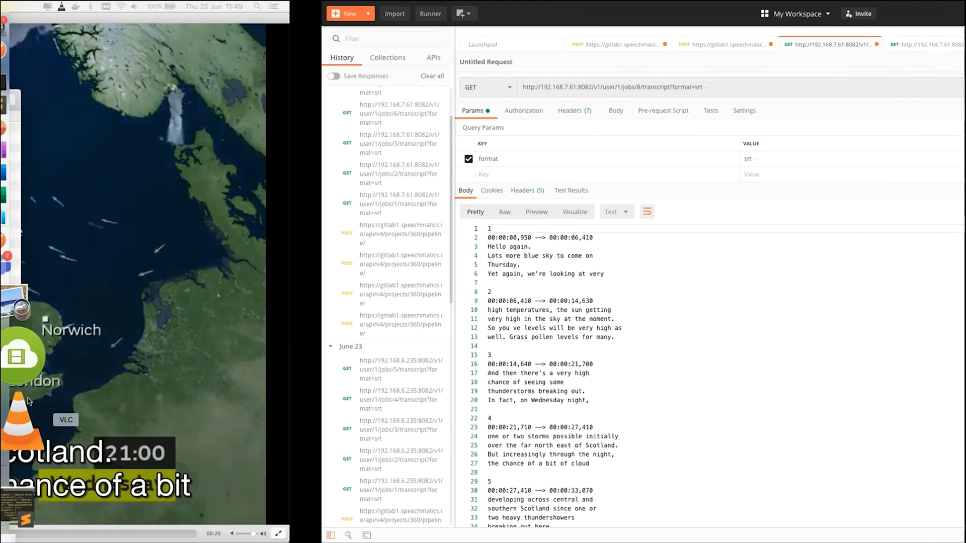
left_click(450, 128)
left_click(671, 304)
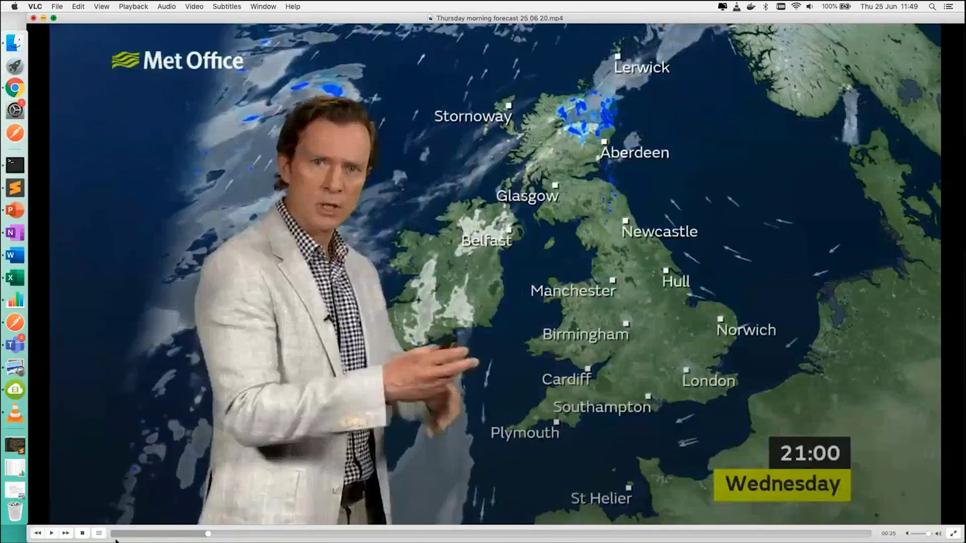
Step: Play the video to about 37 seconds to review the four-line subtitles, and leave it paused
left_click(51, 534)
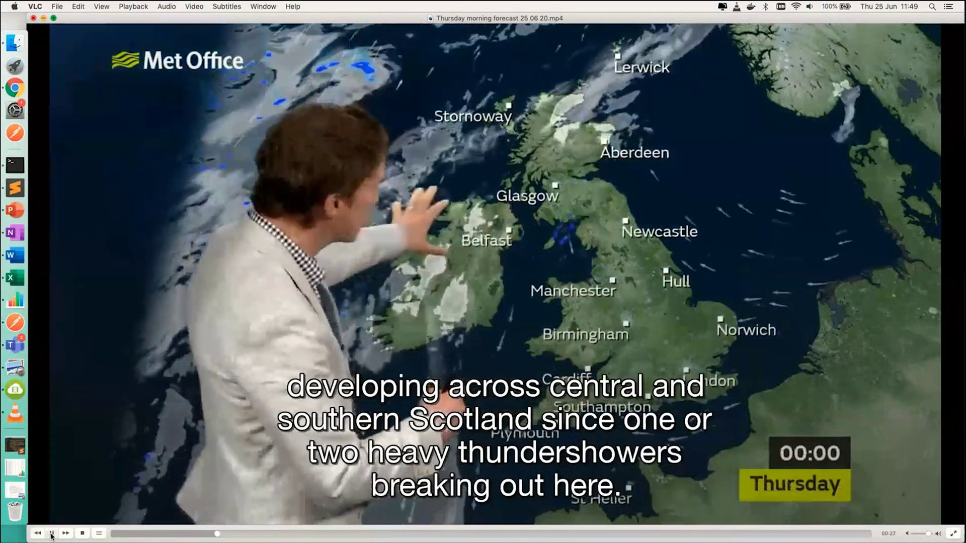
left_click(52, 534)
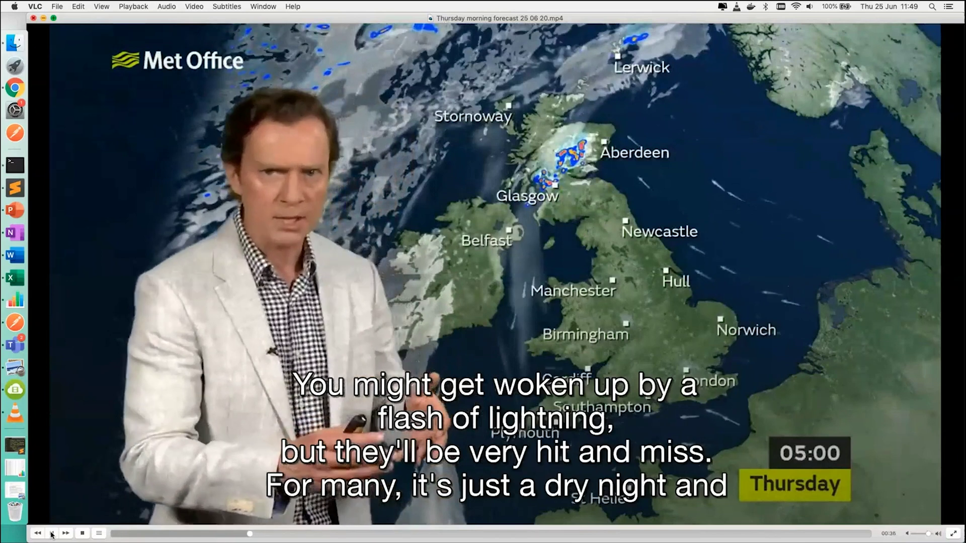
left_click(52, 533)
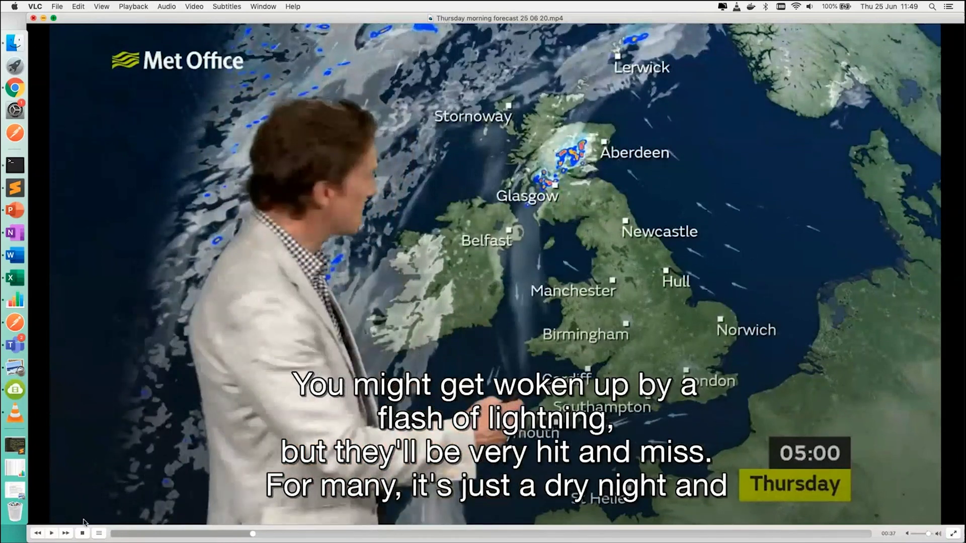